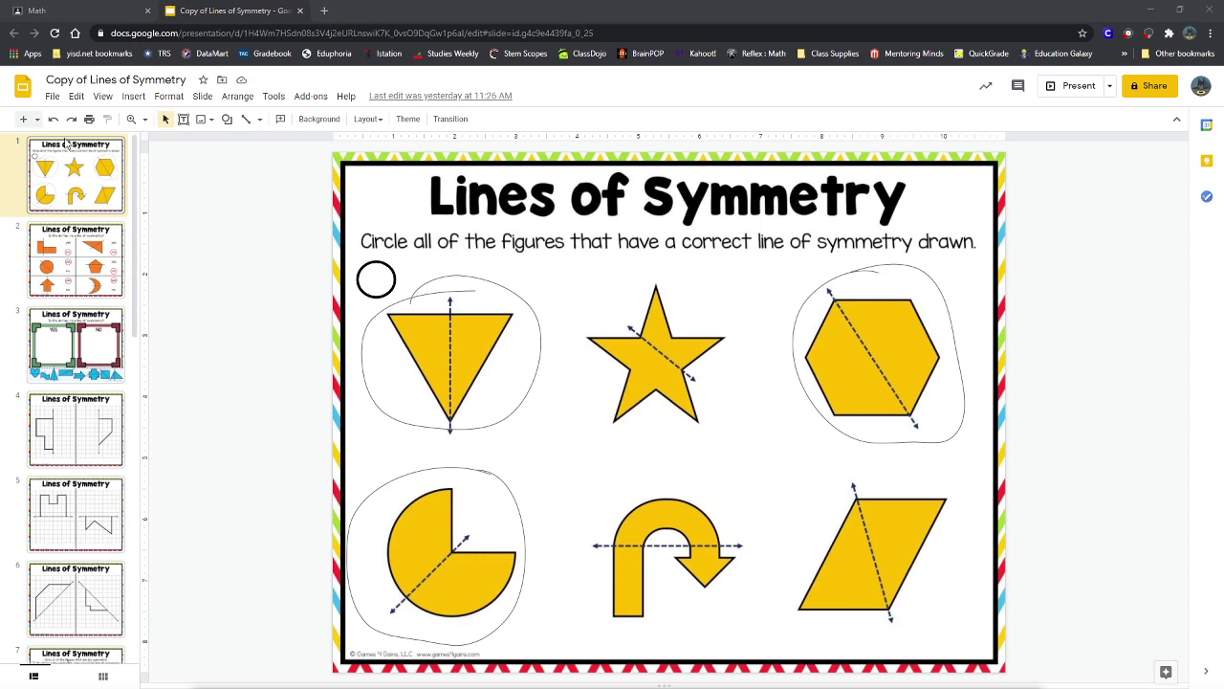
Go to slide 3, the YES/NO symmetry sorting slide, and nudge the heart shape in the tray
left_click(82, 267)
scroll(77, 382, "down", 5)
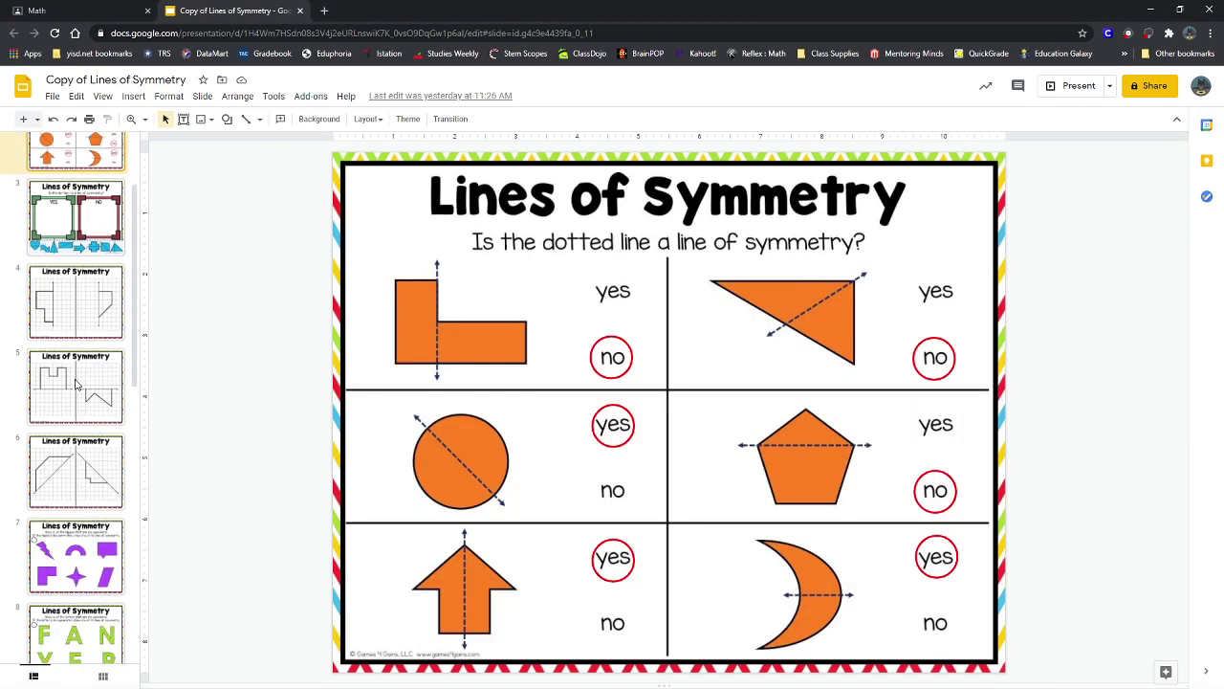
scroll(77, 383, "down", 5)
scroll(58, 412, "up", 10)
left_click(74, 361)
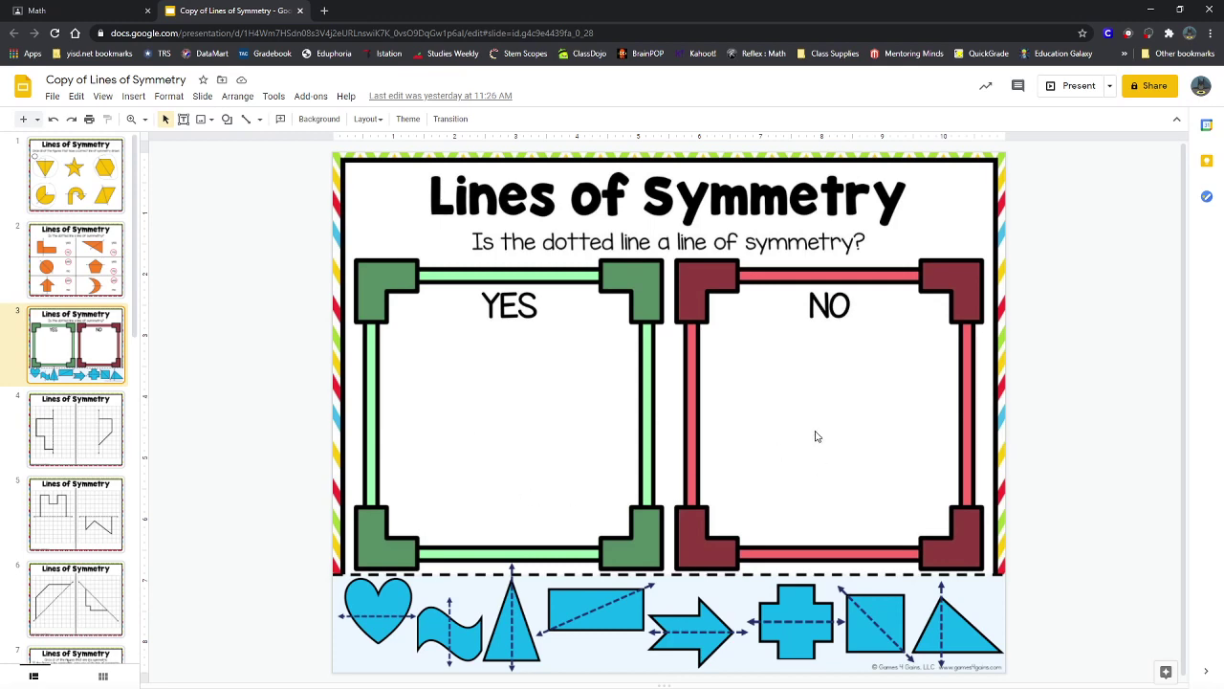
mouse_move(370, 609)
left_mouse_down()
mouse_move(343, 630)
mouse_move(549, 495)
mouse_move(481, 434)
mouse_move(758, 428)
mouse_move(467, 441)
mouse_move(814, 407)
mouse_move(472, 437)
mouse_move(621, 407)
mouse_move(356, 613)
mouse_move(369, 618)
left_mouse_up()
left_click(285, 629)
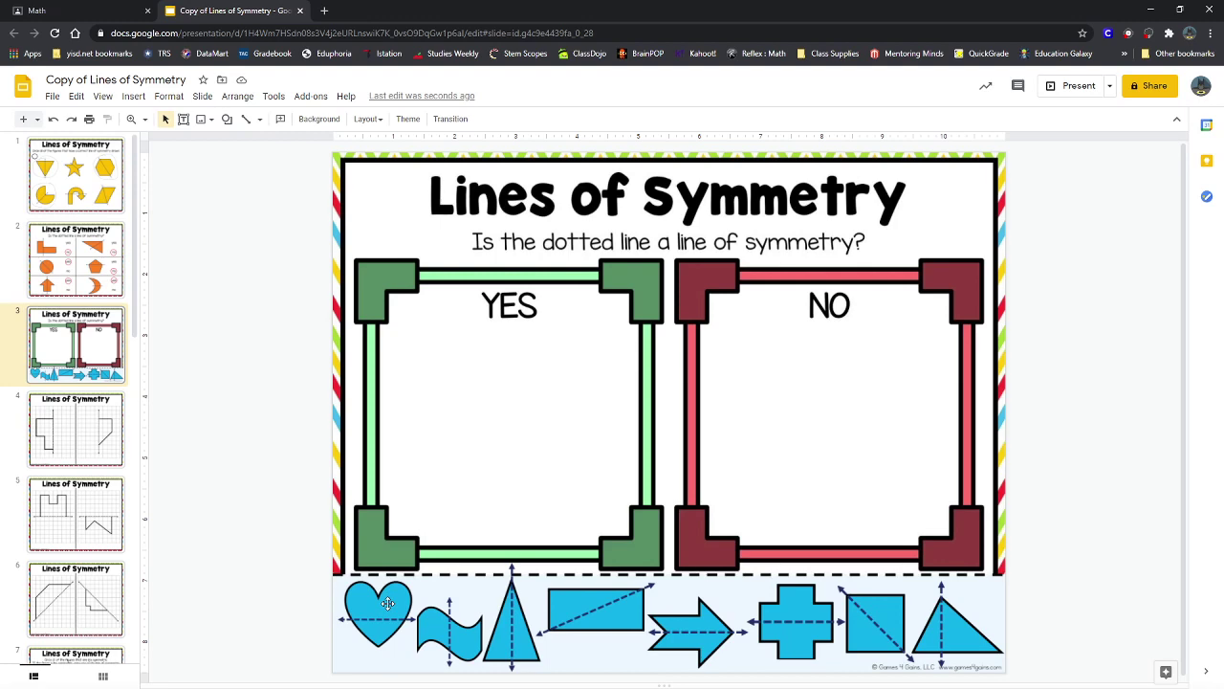
Move the heart into the NO box, then shift the wave shape left in the tray
left_click_drag(388, 603, 768, 317)
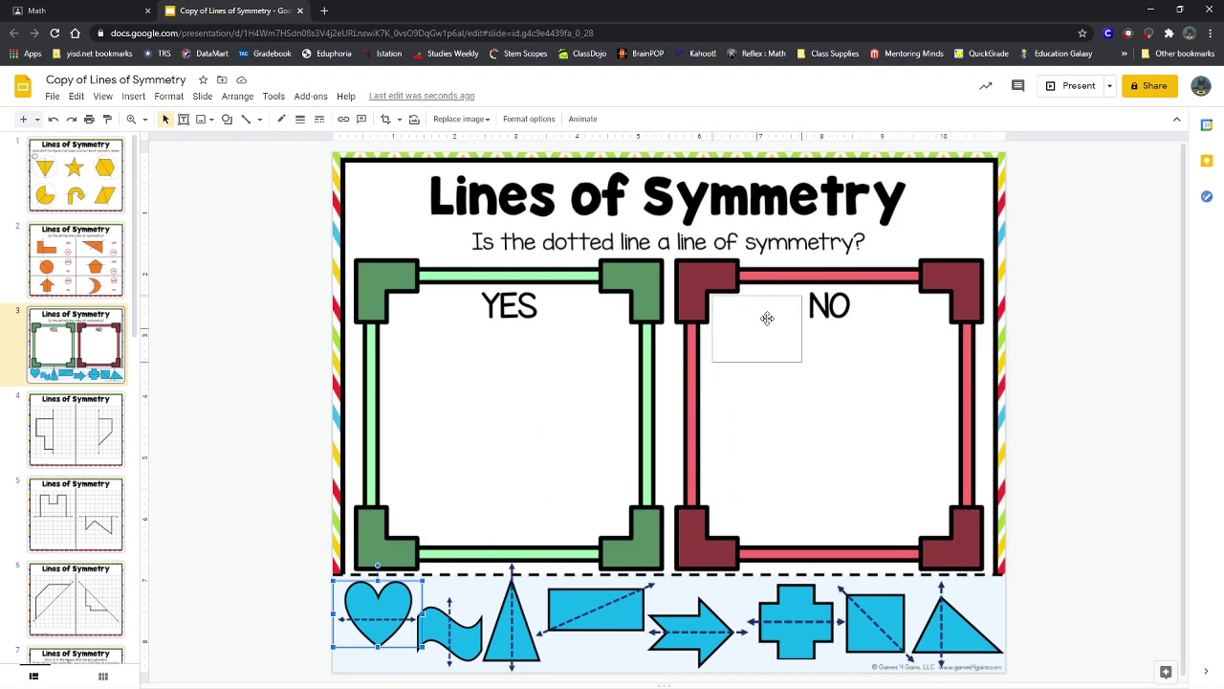
left_click(330, 598)
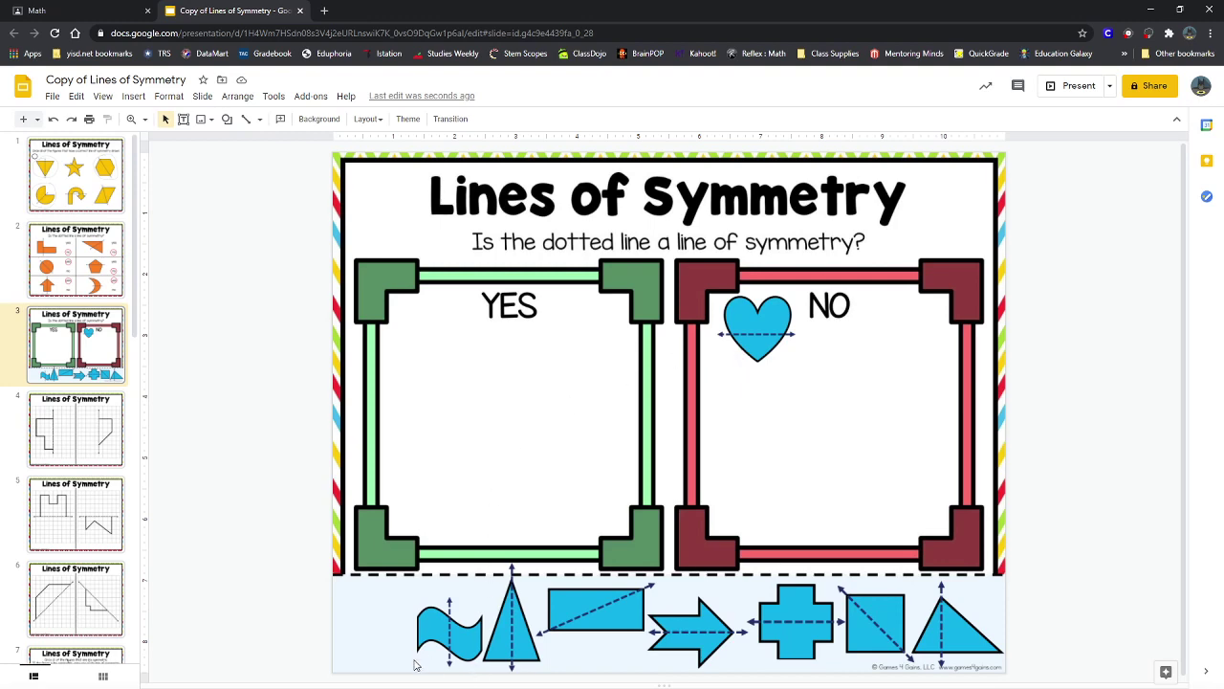
left_click_drag(449, 639, 379, 634)
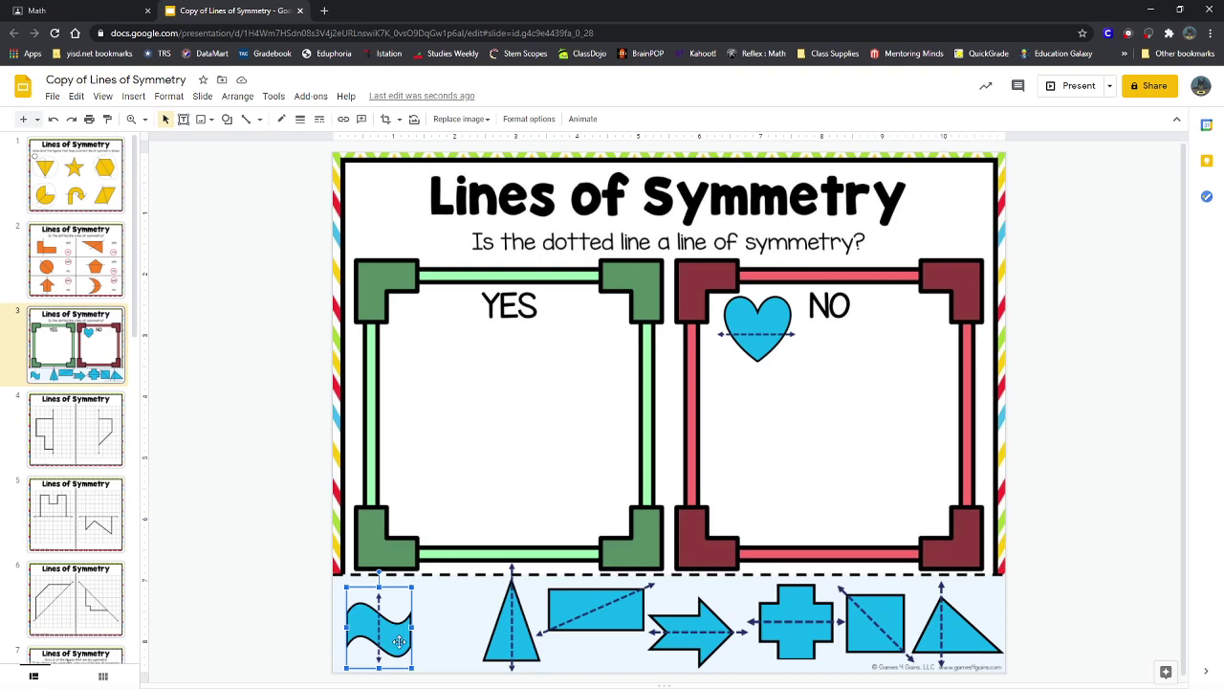
Drag the wave shape into the NO box to the right of the heart
left_click_drag(392, 631, 421, 627)
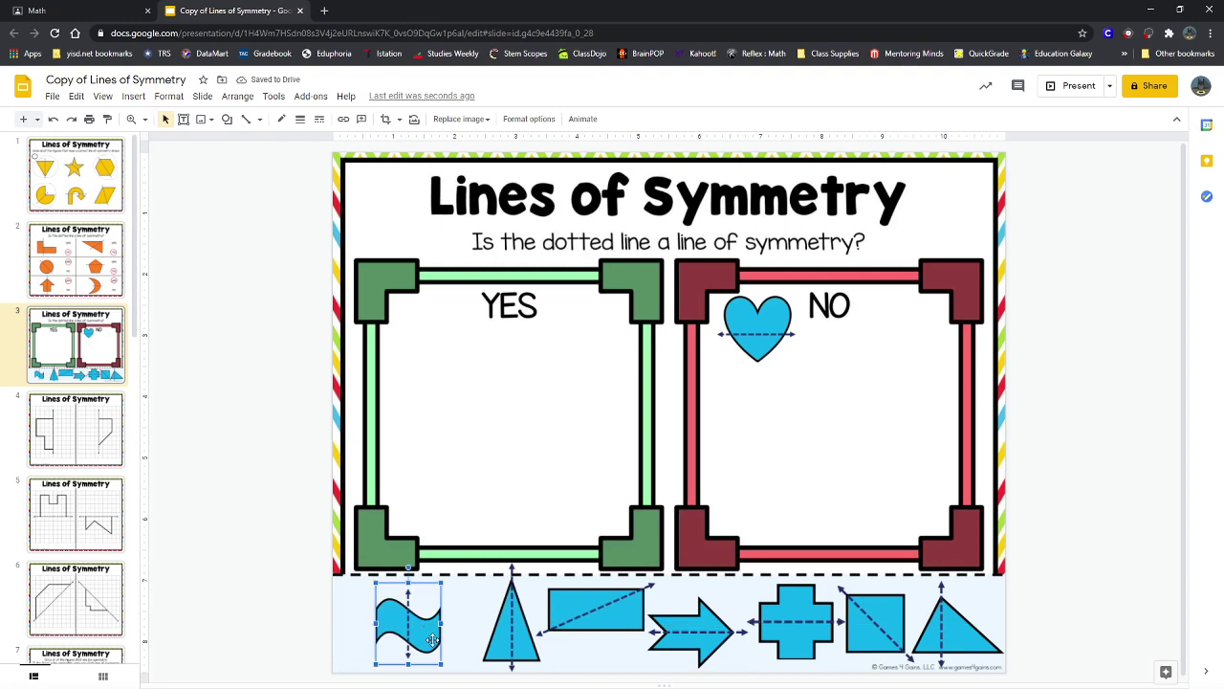
left_click_drag(430, 641, 918, 355)
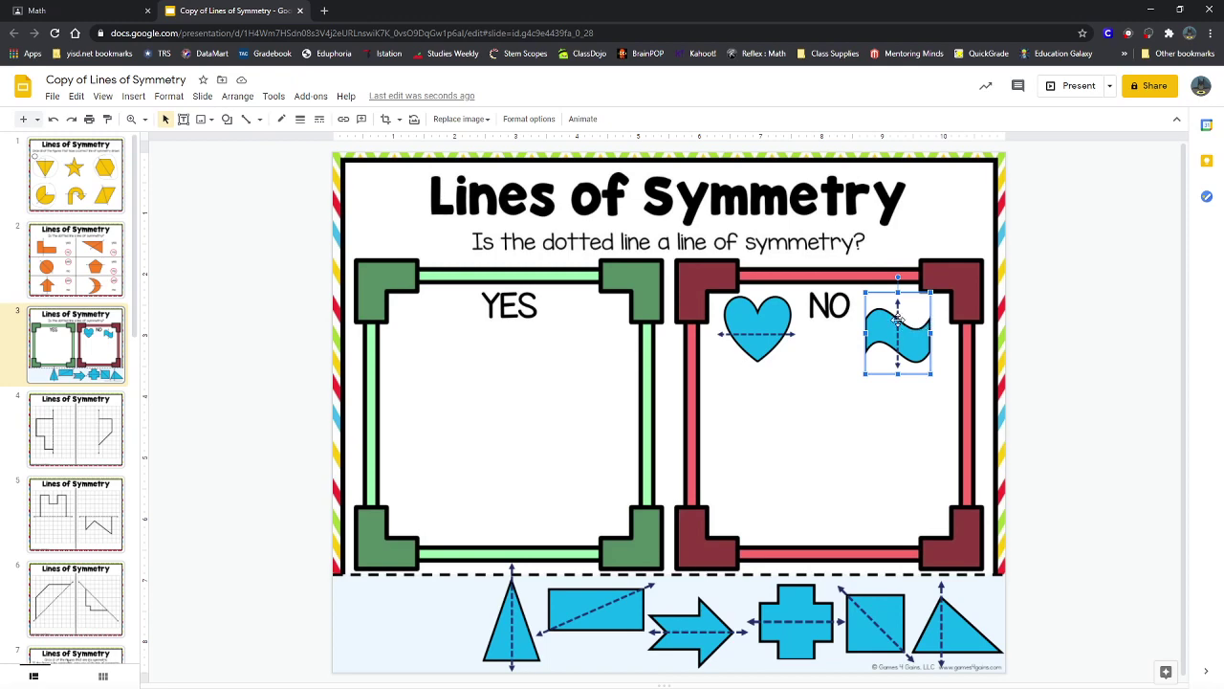
left_click(422, 576)
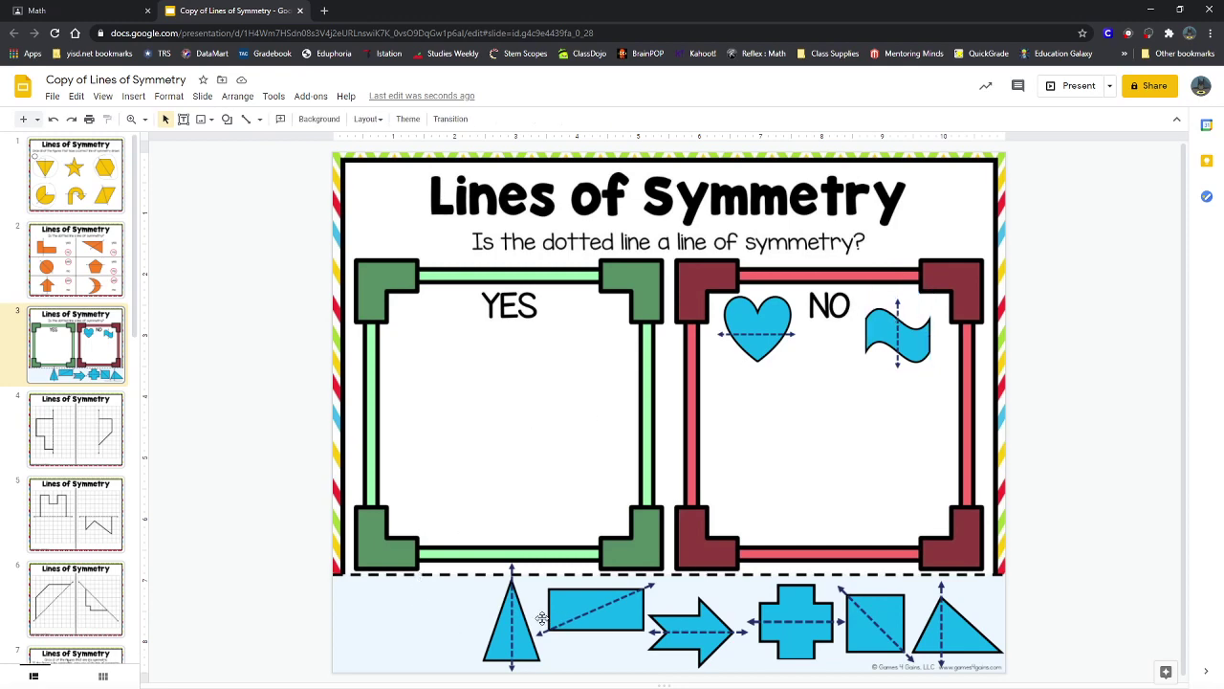
Place the blue triangle in the top-left of the YES box and shift the rectangle left in the tray
left_click_drag(513, 633, 454, 658)
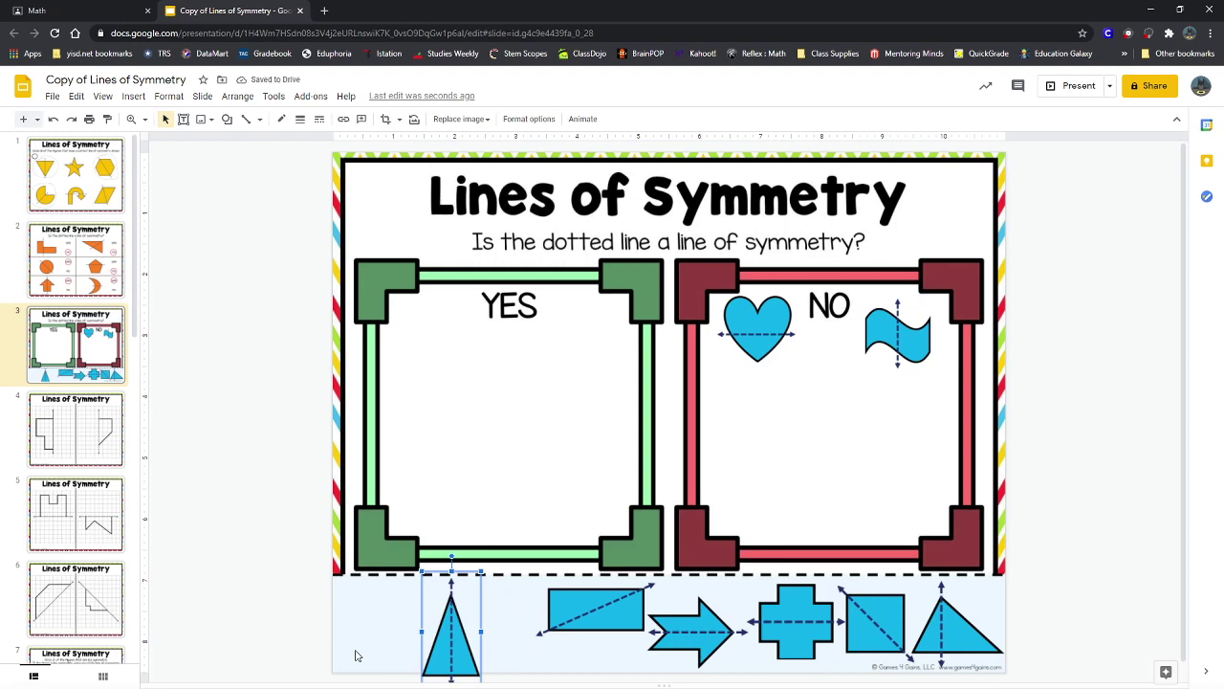
left_click_drag(443, 631, 436, 617)
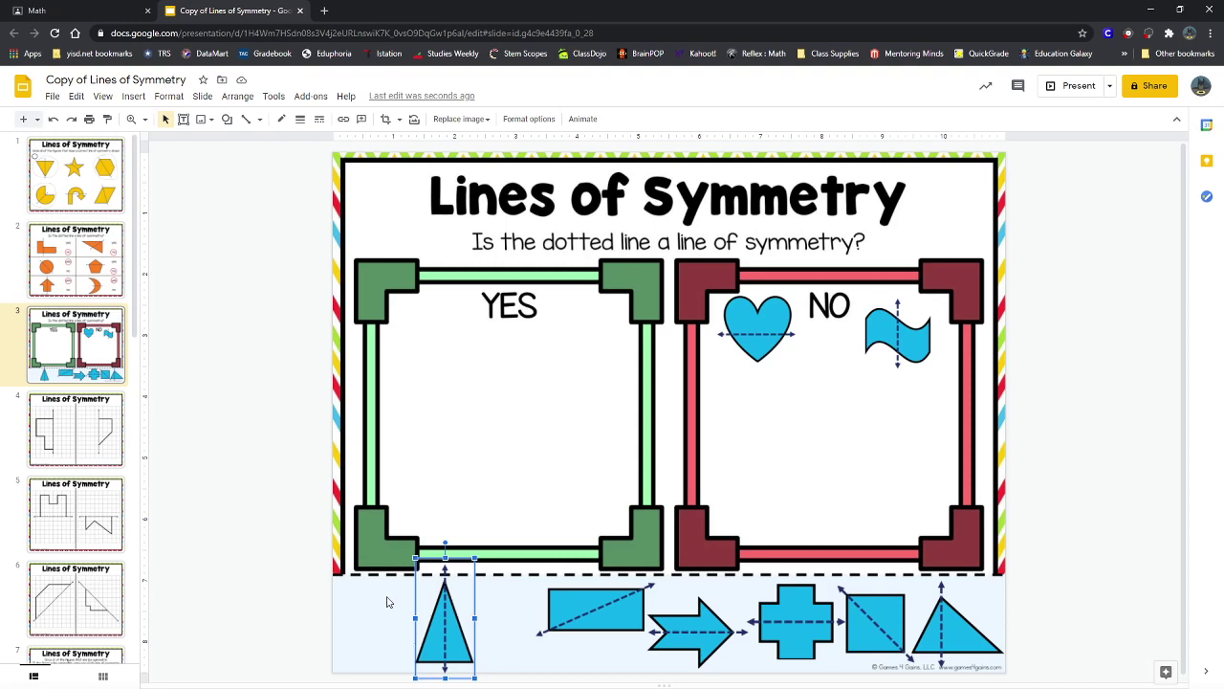
left_click_drag(446, 641, 421, 369)
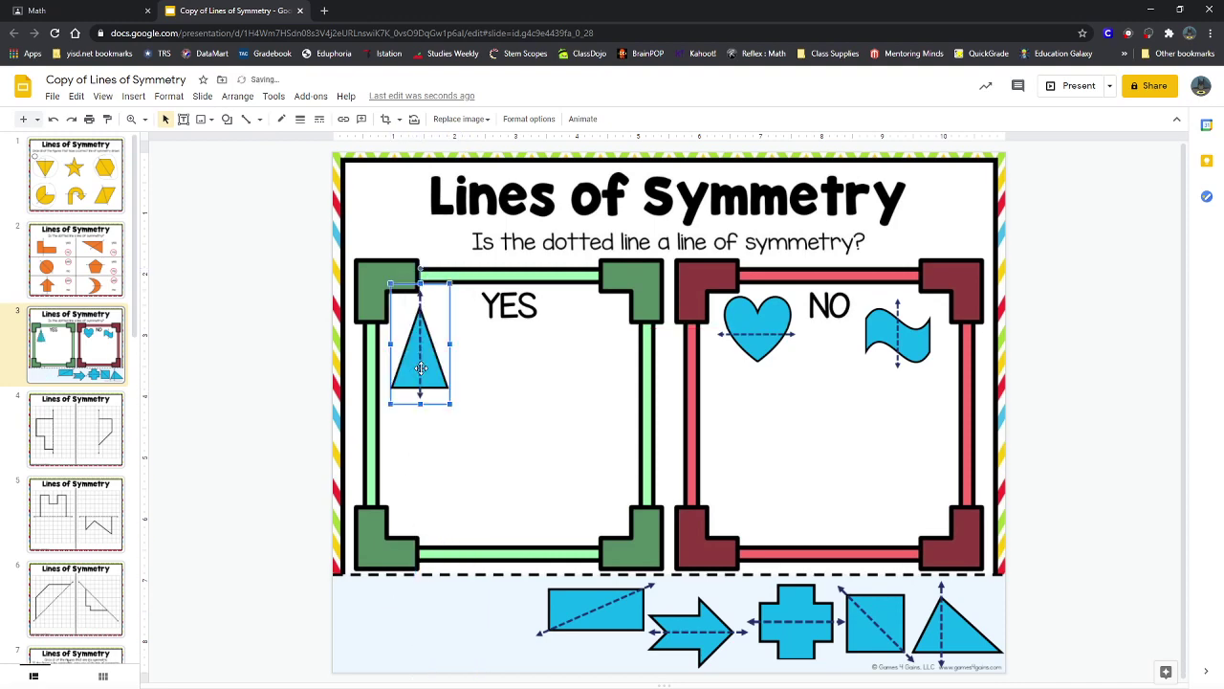
left_click(406, 621)
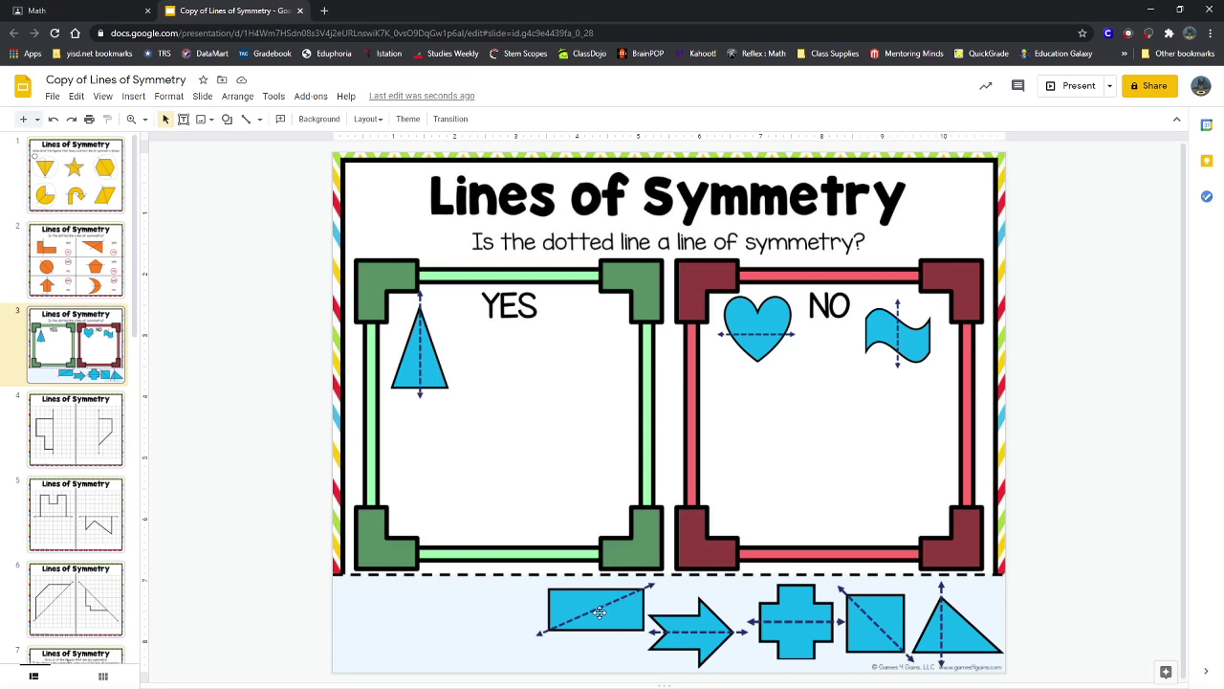
left_click_drag(598, 613, 478, 656)
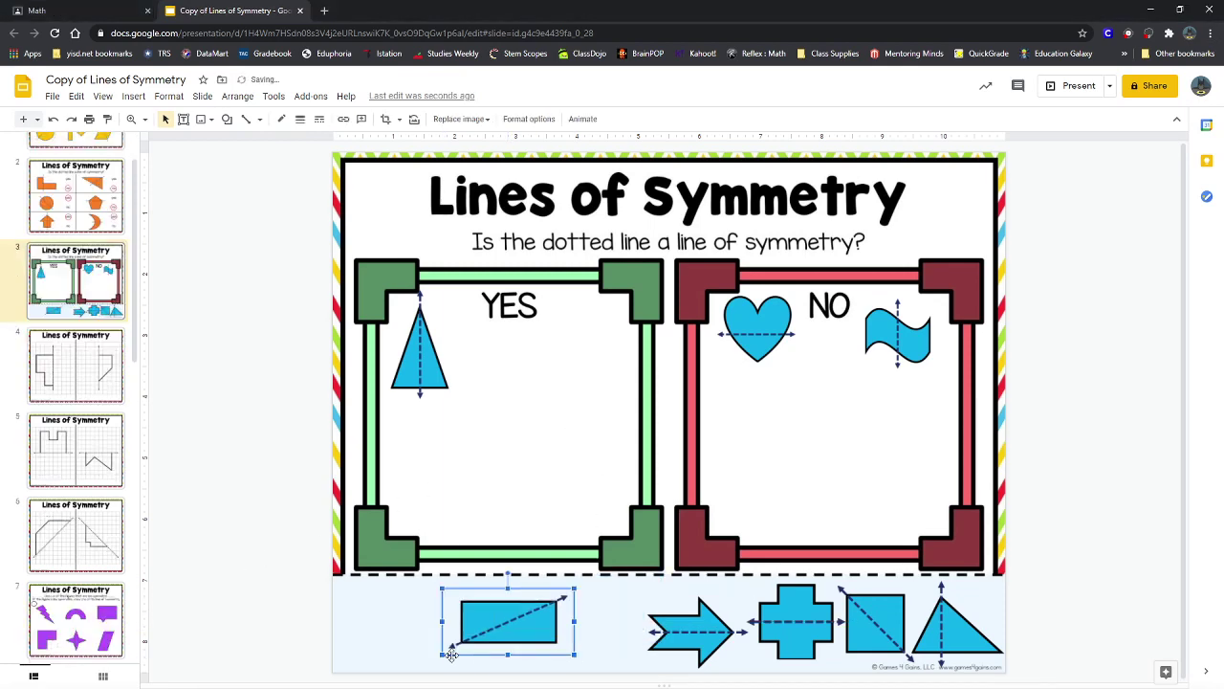
Drag the rectangle with the diagonal dotted line from the tray into the NO box
left_click_drag(502, 626, 487, 648)
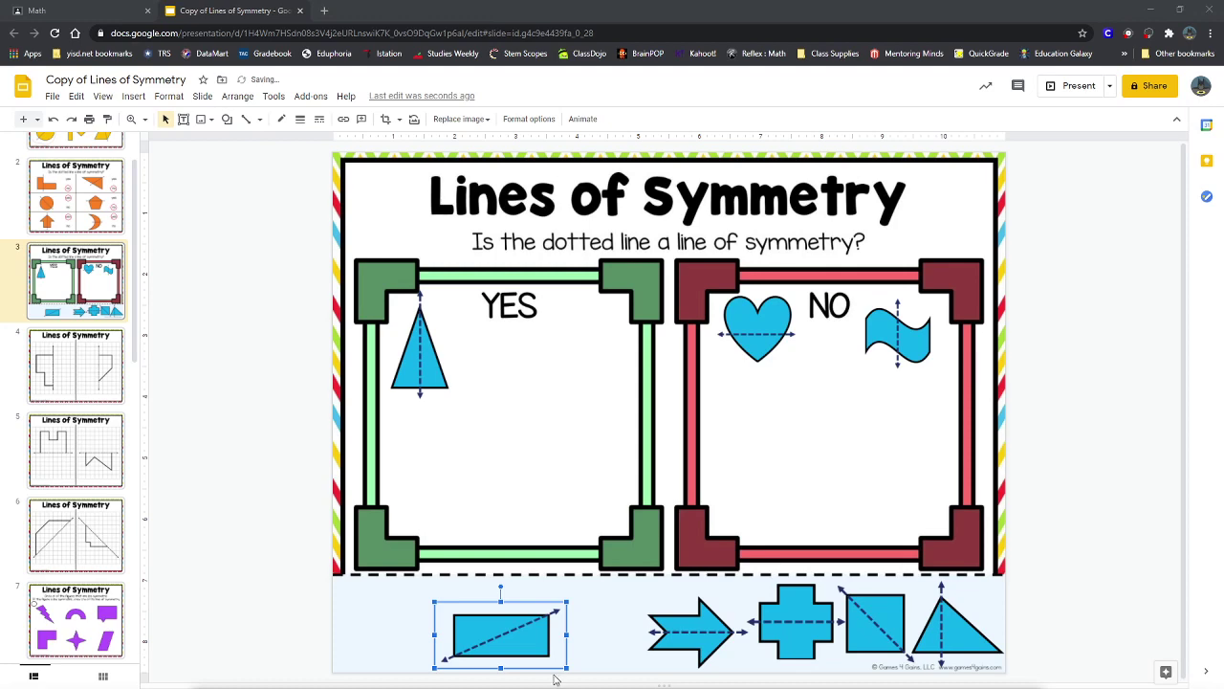
left_click_drag(511, 645, 782, 414)
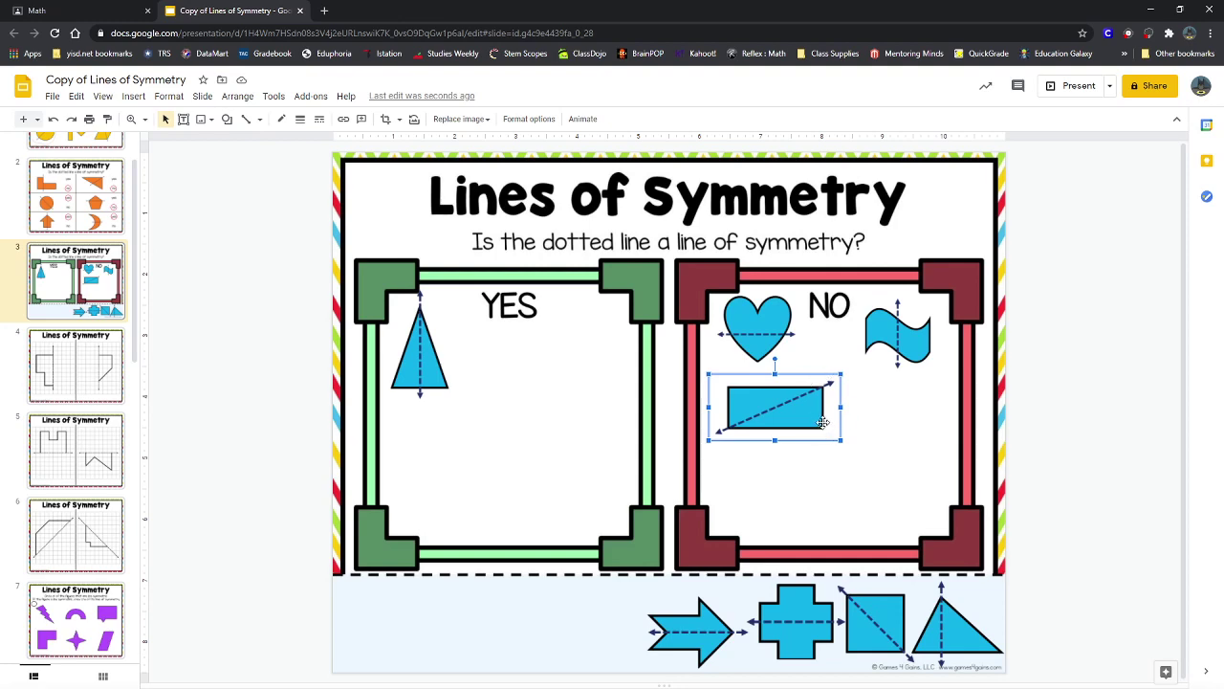
left_click(580, 629)
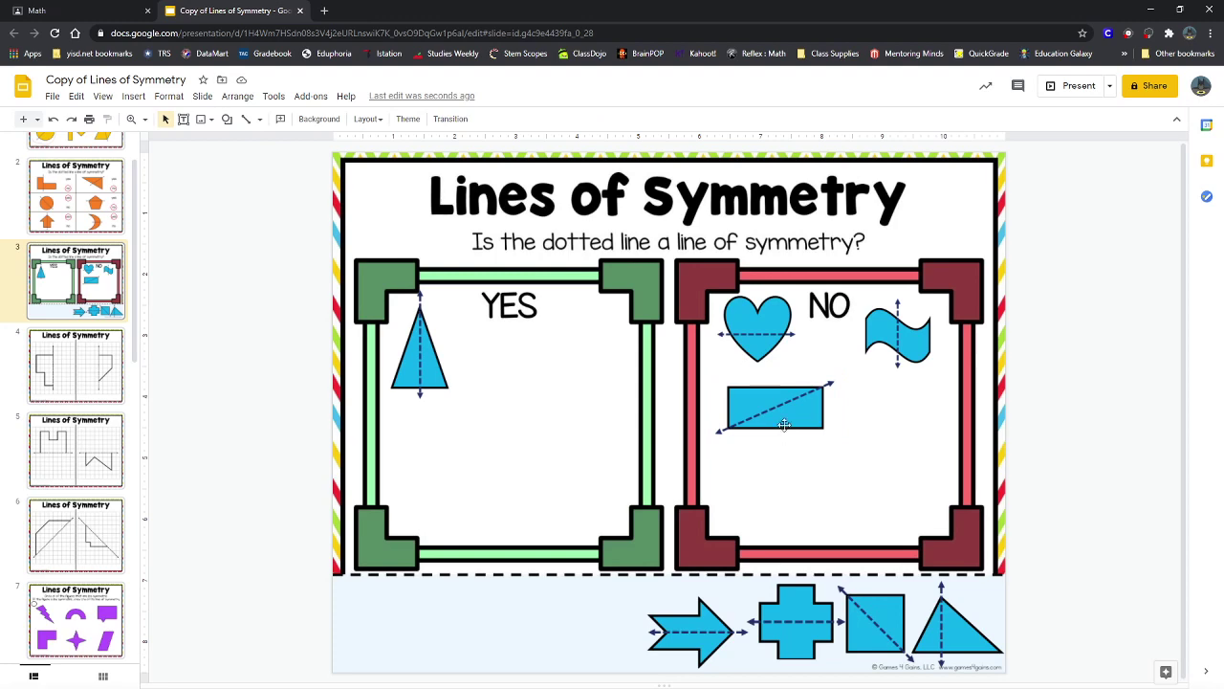
Bring the rectangle back to the tray and draw a vertical test line through it
left_click_drag(783, 411, 473, 625)
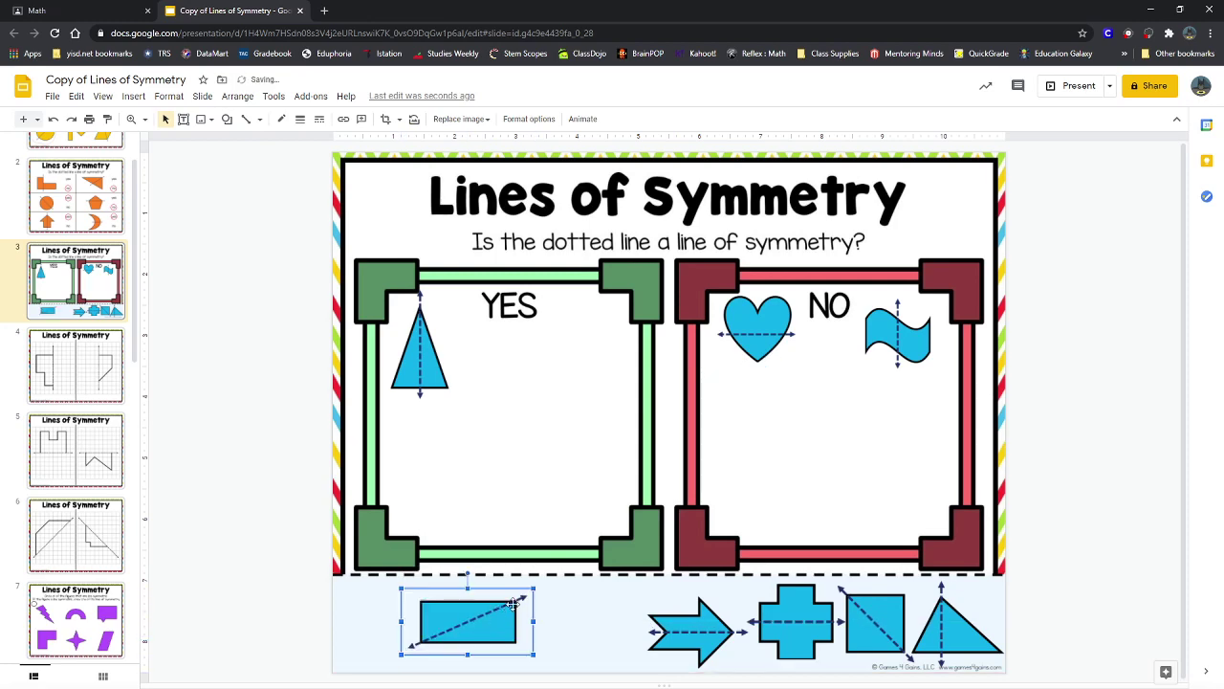
left_click(379, 635)
left_click(244, 119)
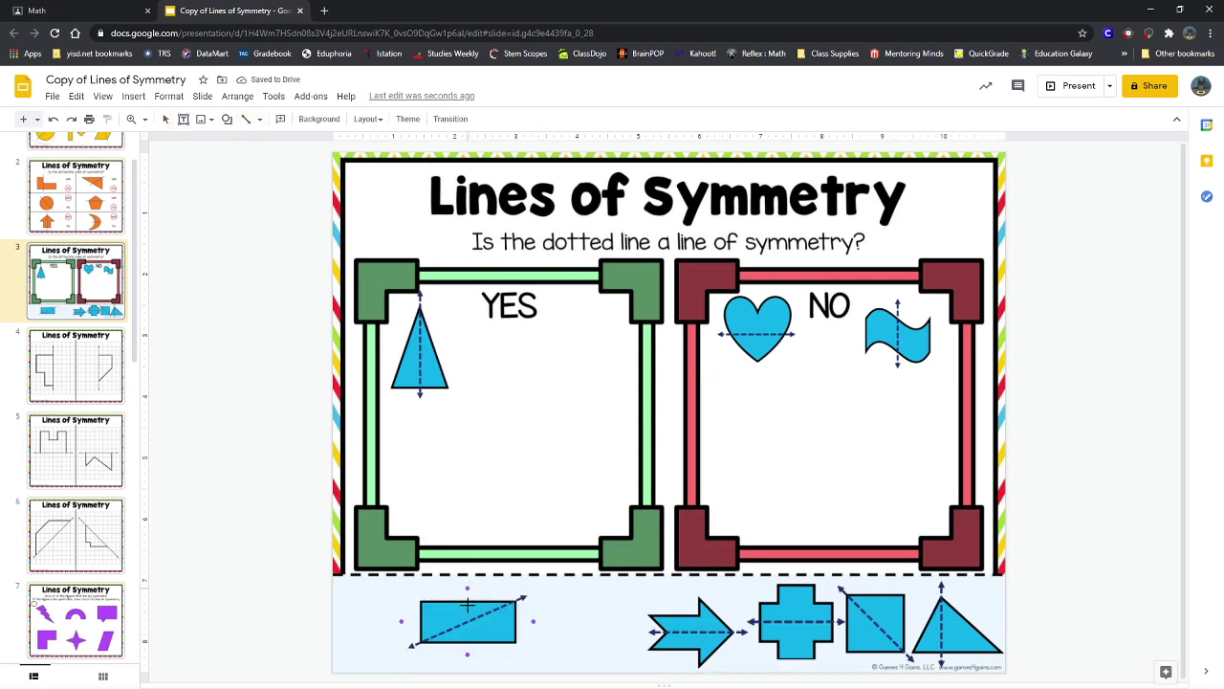
left_click_drag(467, 655, 468, 589)
left_click(555, 657)
Reposition the test line horizontally across the rectangle, then delete it
left_click_drag(467, 591, 391, 596)
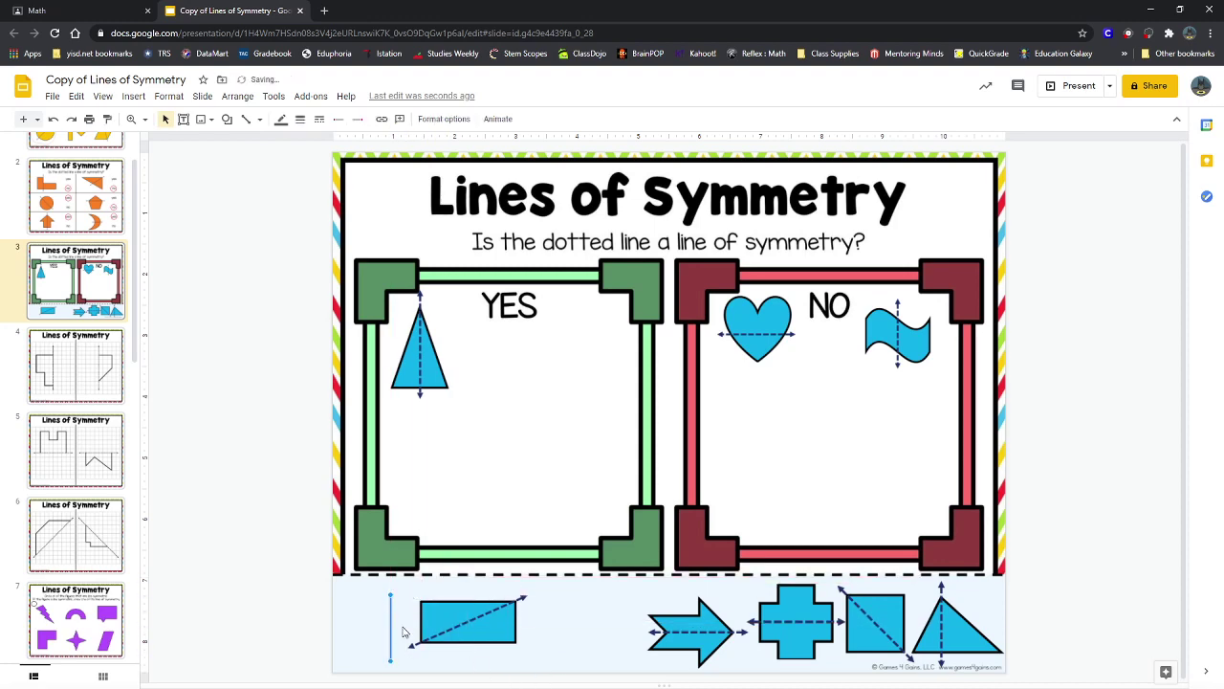
left_click(496, 604)
left_click_drag(497, 601, 421, 619)
left_click(349, 629)
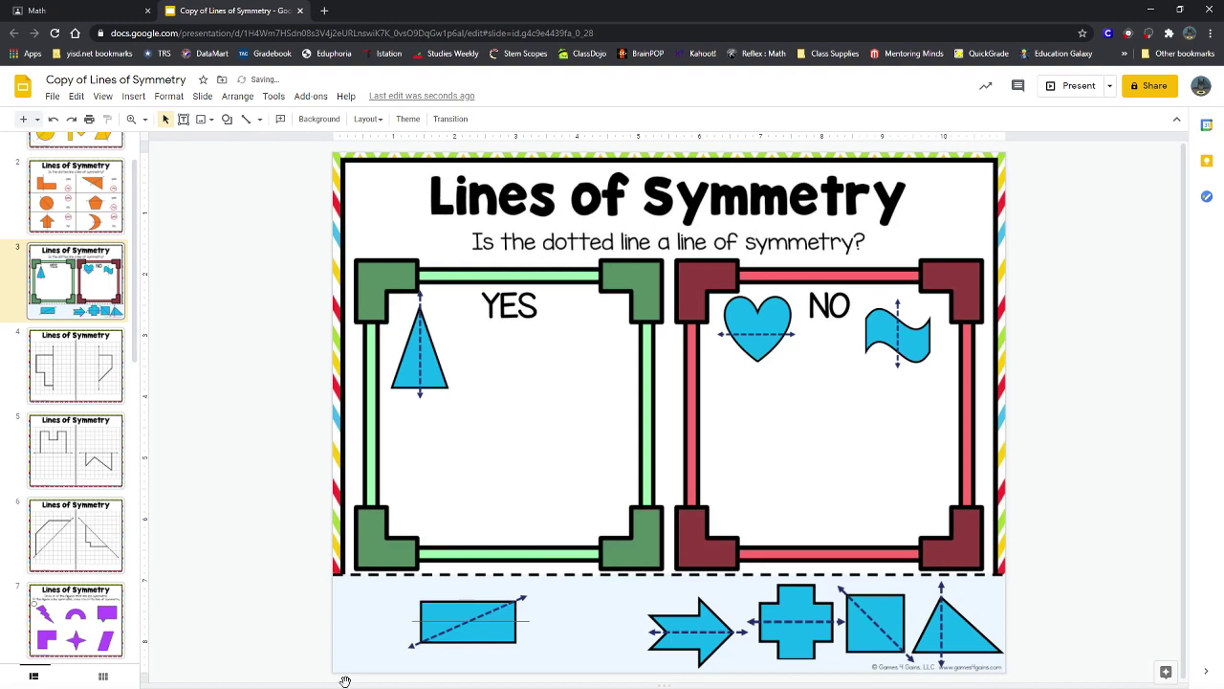
left_click(444, 620)
left_click_drag(421, 622, 341, 624)
key("Delete")
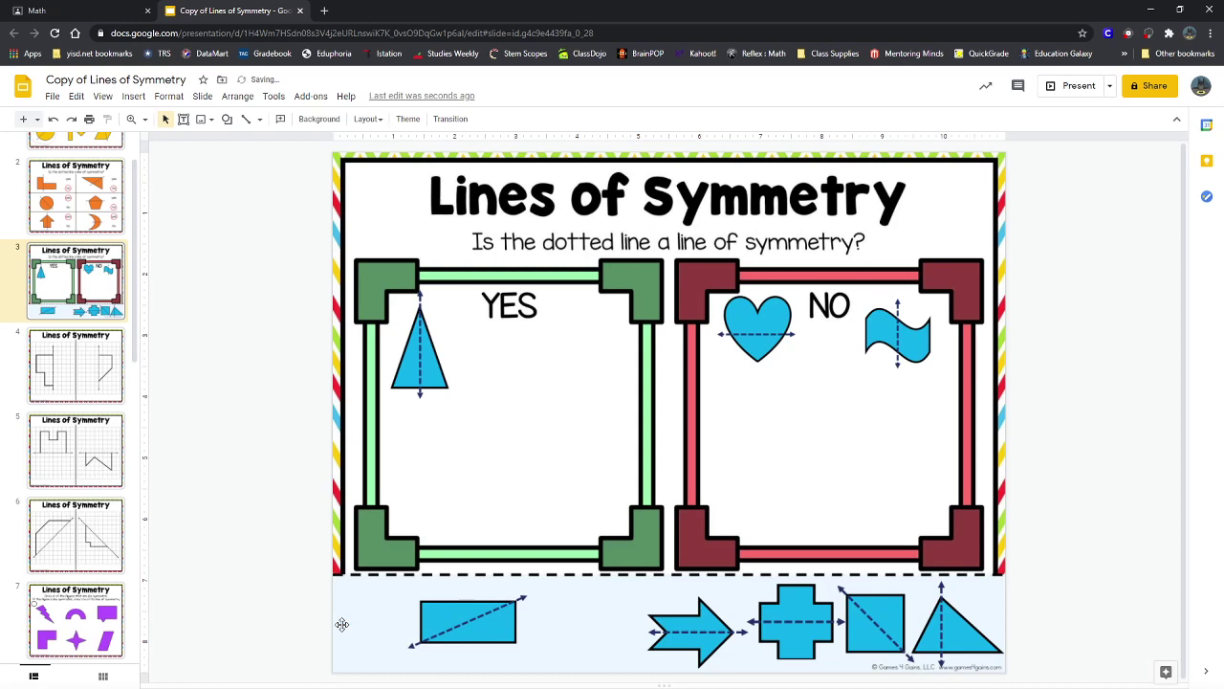
Return the rectangle to the NO box and shift the arrow shape left in the tray
left_click_drag(467, 626, 779, 407)
left_click(498, 623)
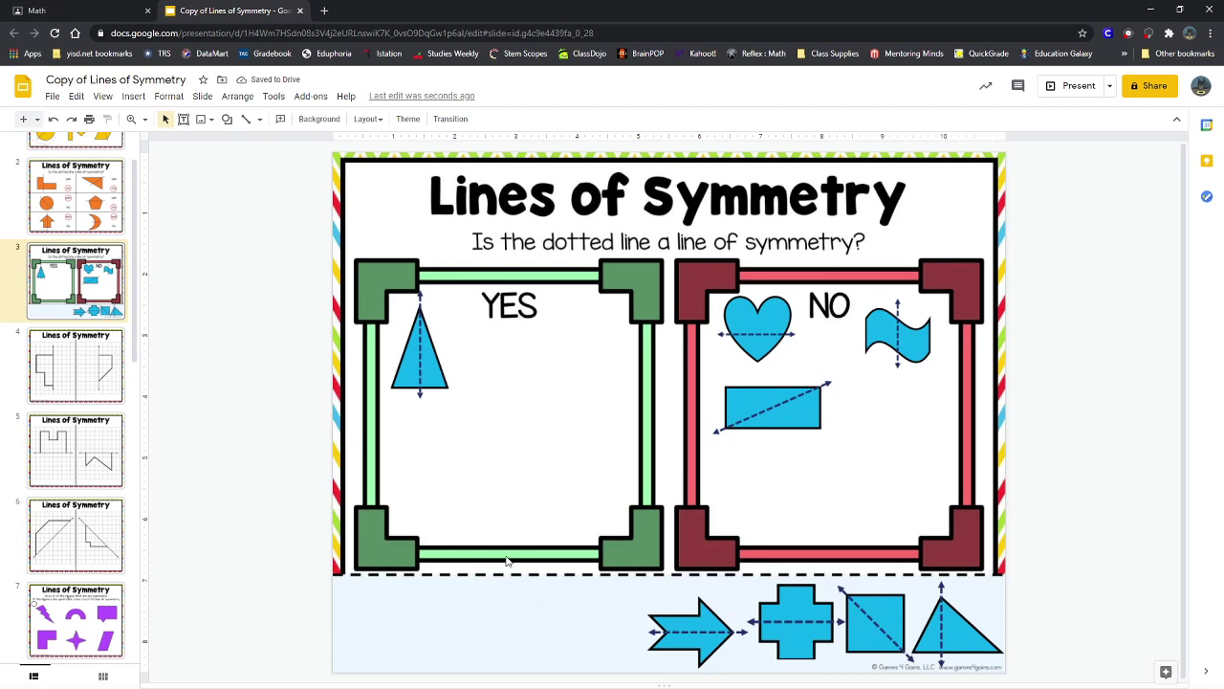
left_click_drag(676, 632, 532, 631)
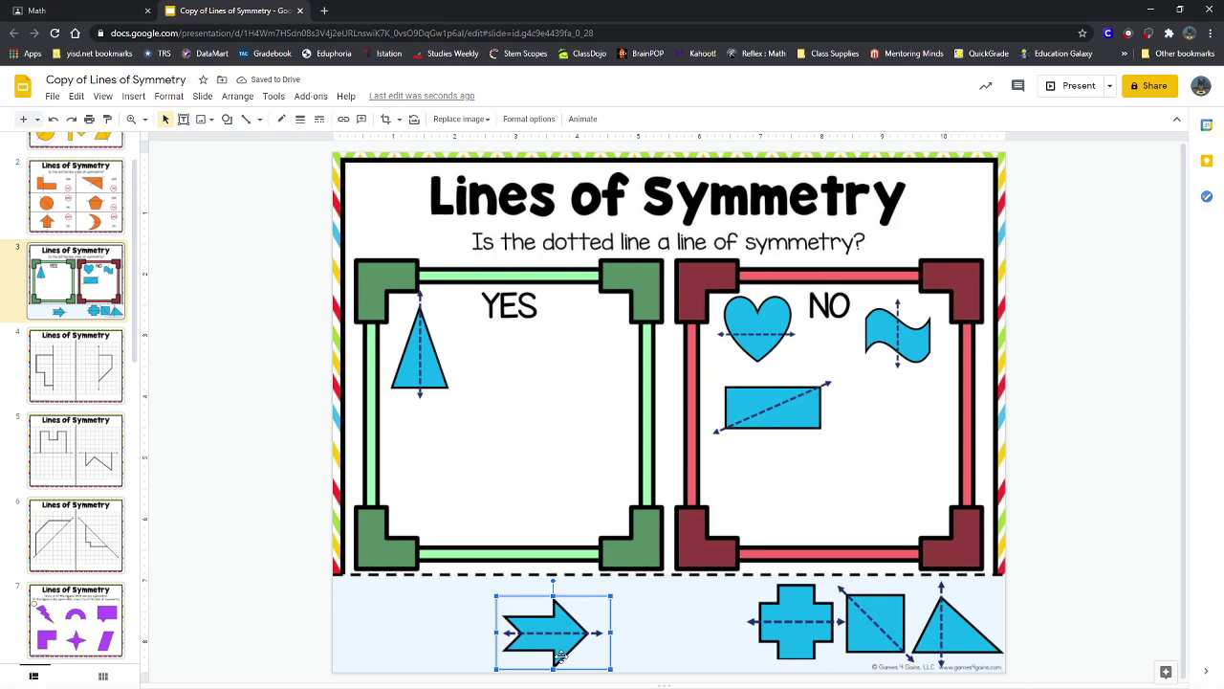
Place the horizontal-dotted-line arrow in the YES box and move the cross toward it
left_click_drag(552, 649, 570, 369)
left_click(562, 450)
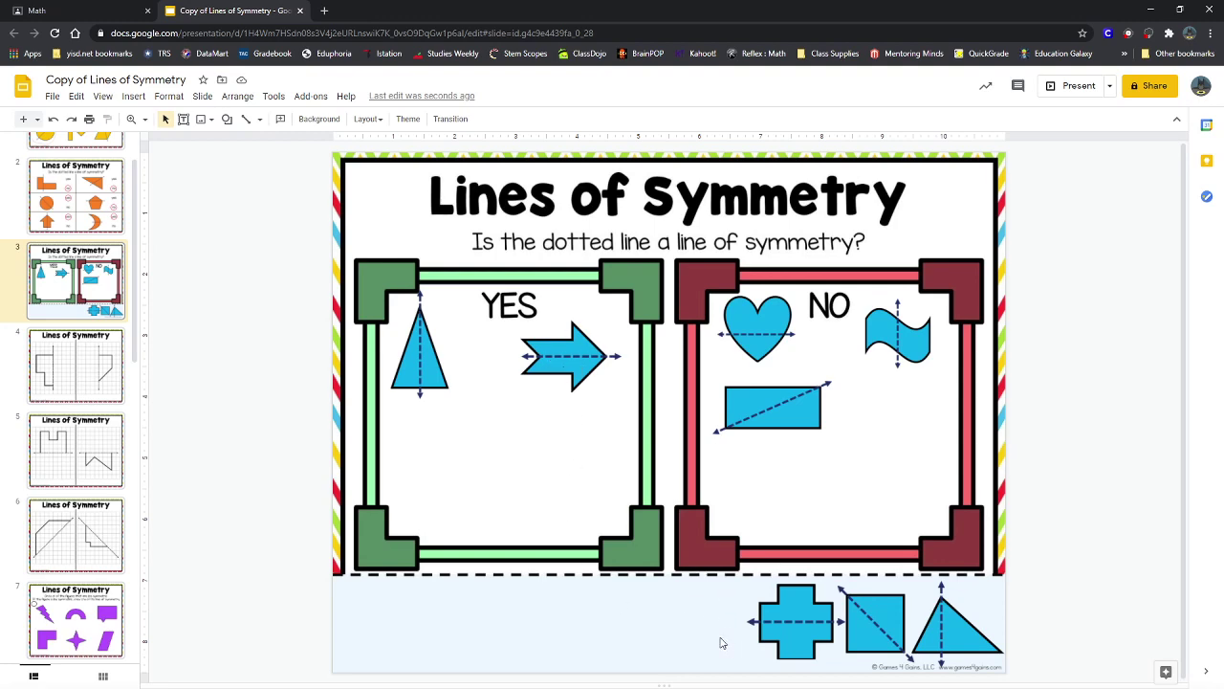
left_click_drag(799, 622, 449, 440)
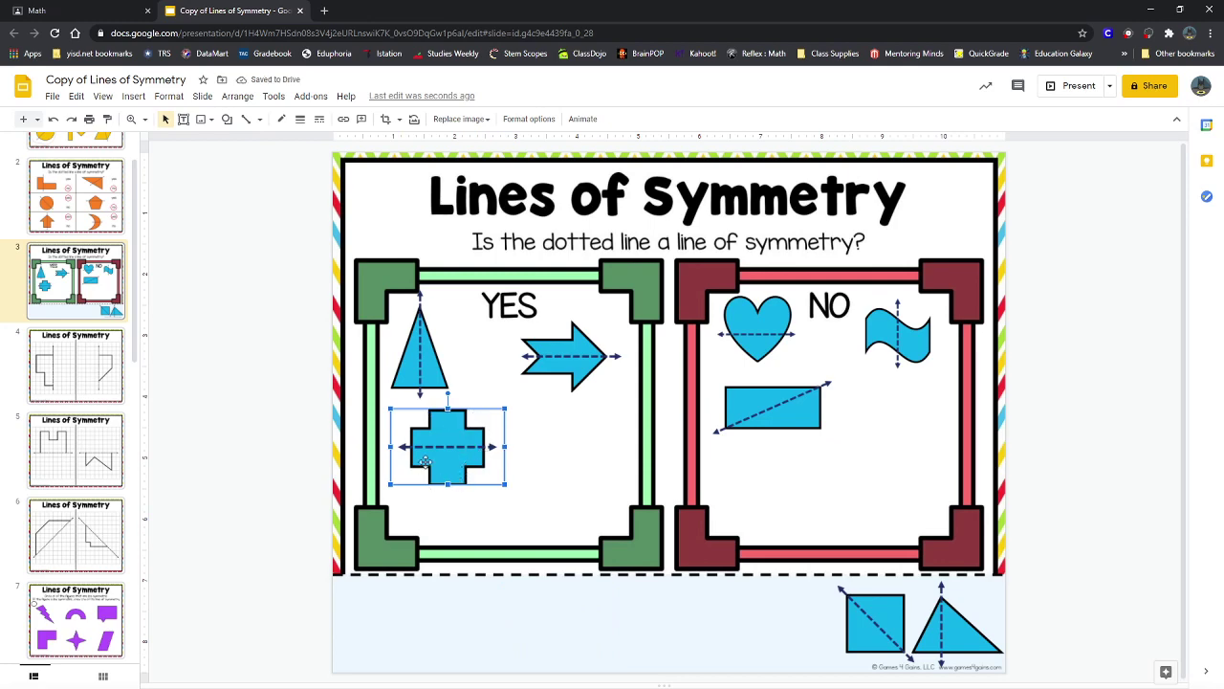
Deselect the cross shape once it sits below the triangle in the YES box
left_click(379, 527)
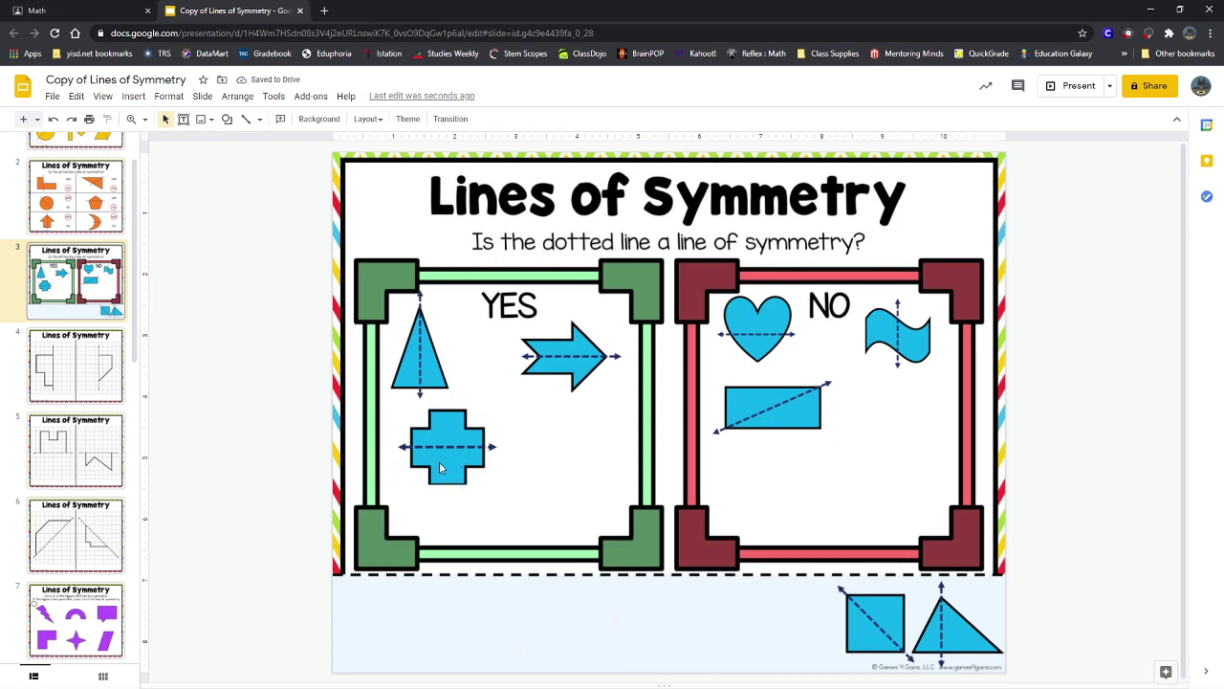